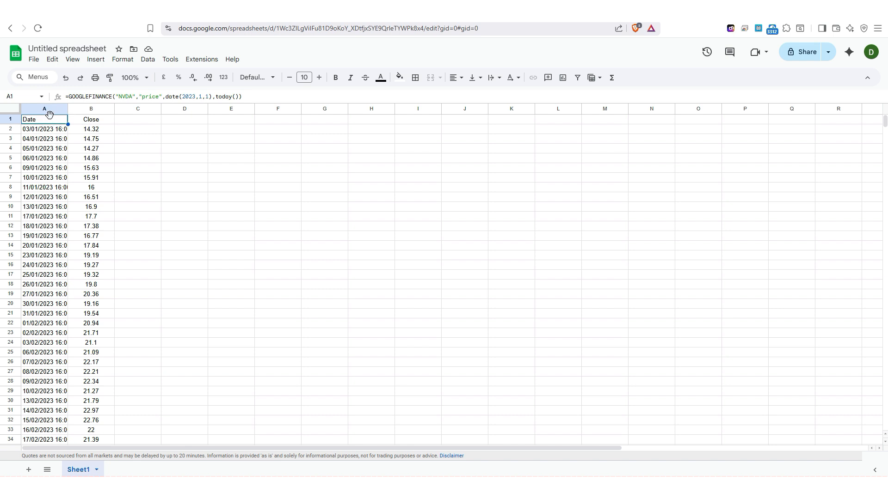
Enter the labels Max and Min in D2 and D3, with the values 100 and 95 beside them in E2 and E3.
key(ctrl+Down)
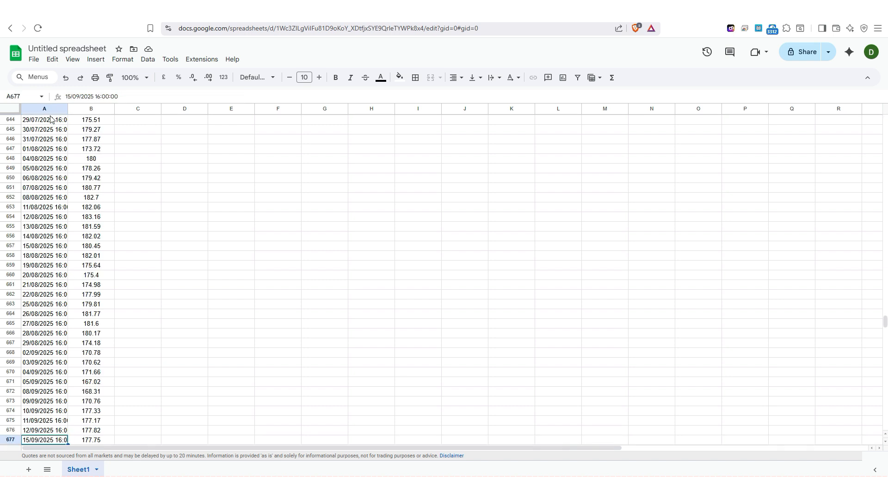
key(ctrl+Up)
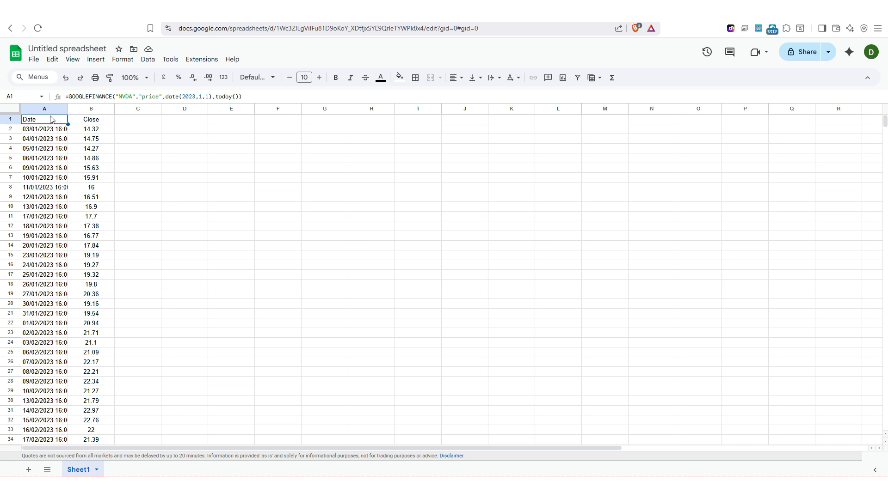
click(188, 131)
text(Max)
key(Return)
text(Min)
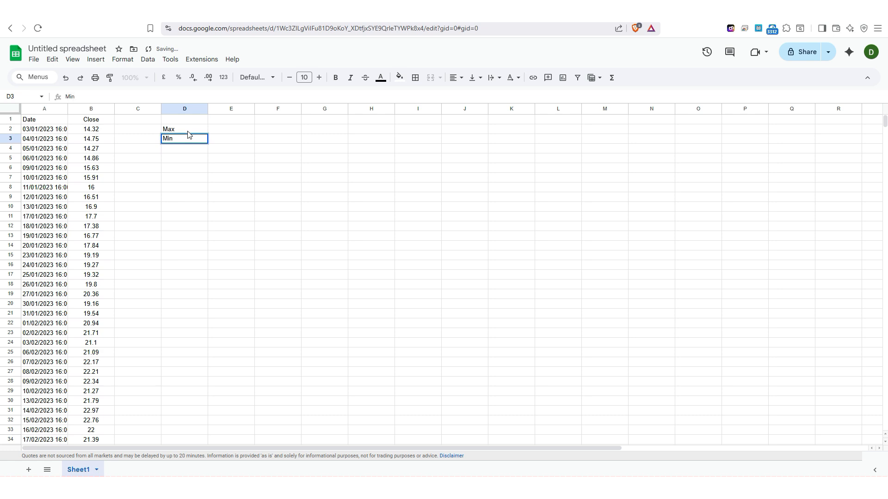
click(230, 129)
text(100)
key(Return)
text(95)
key(Return)
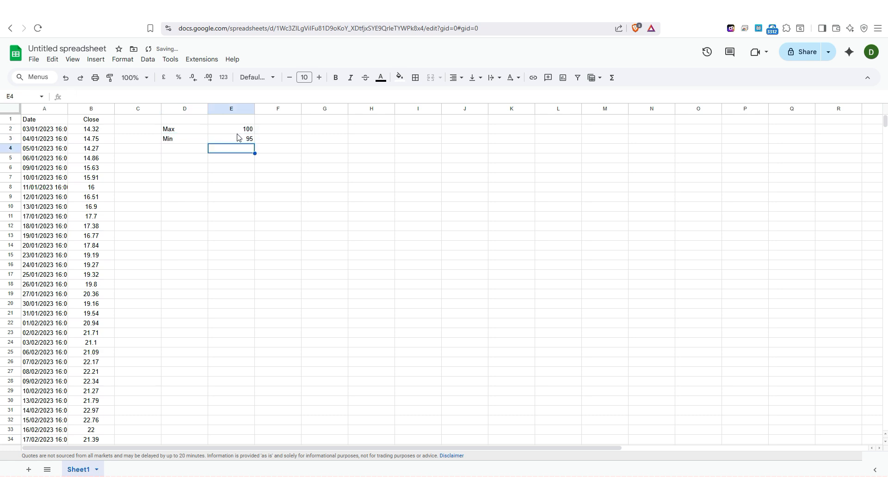
Start a MAXIFS formula in D5 that returns from A:A, with B:B tested against the criterion ">"&E3.
click(189, 159)
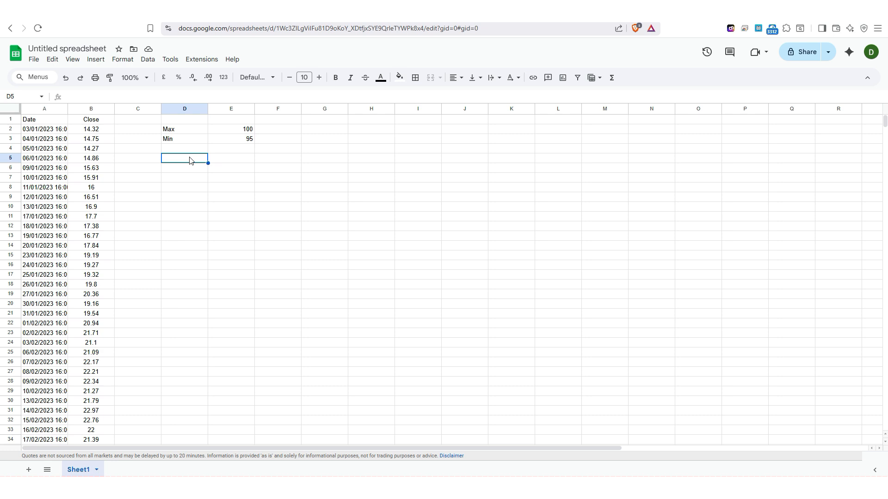
text(=maxifs)
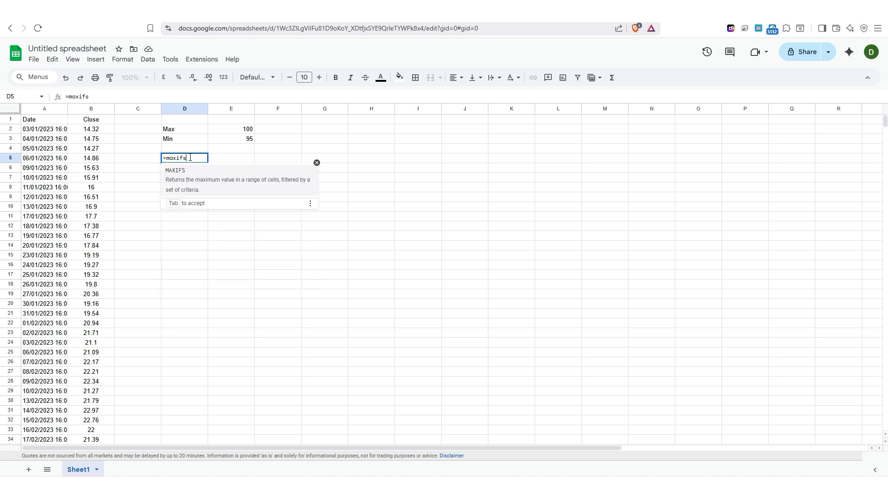
key(Tab)
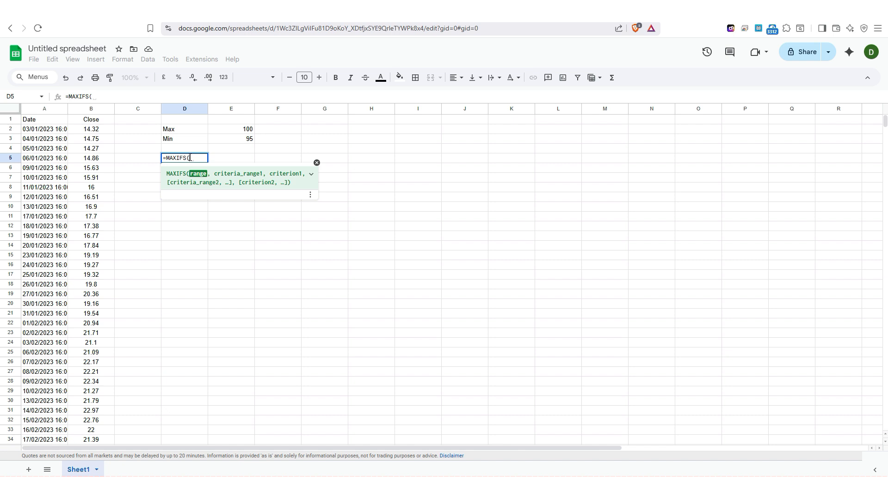
click(43, 109)
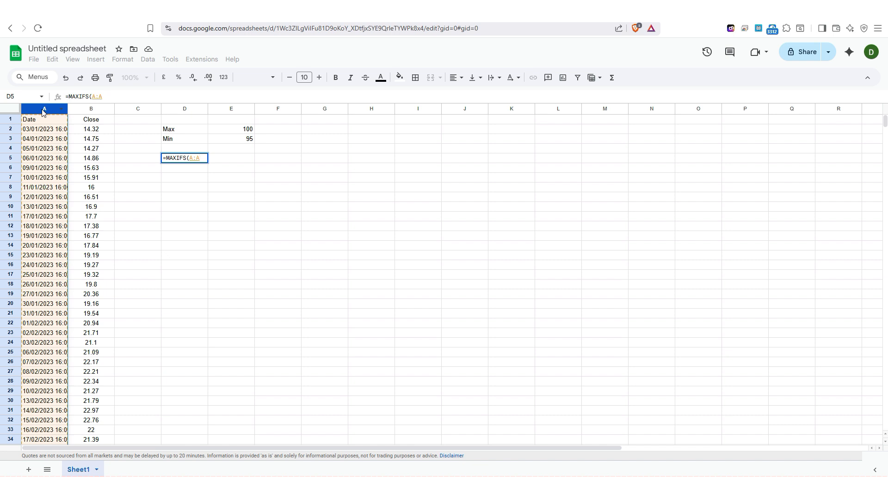
text(,)
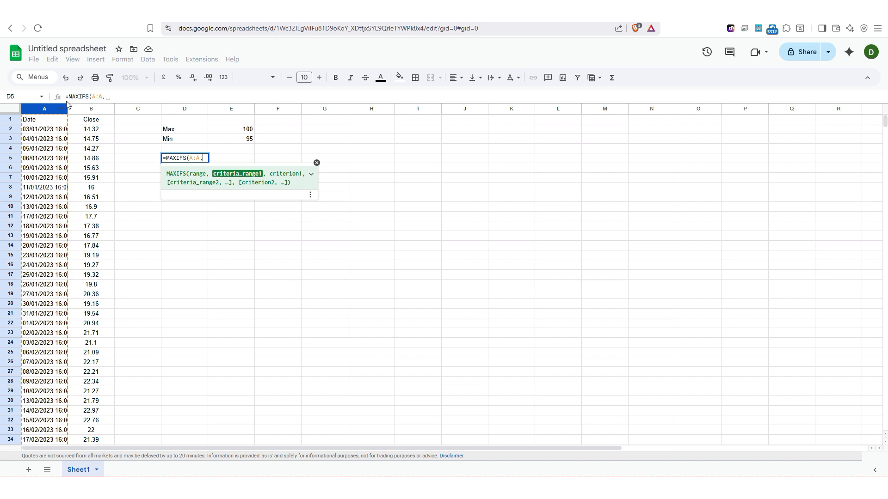
click(98, 114)
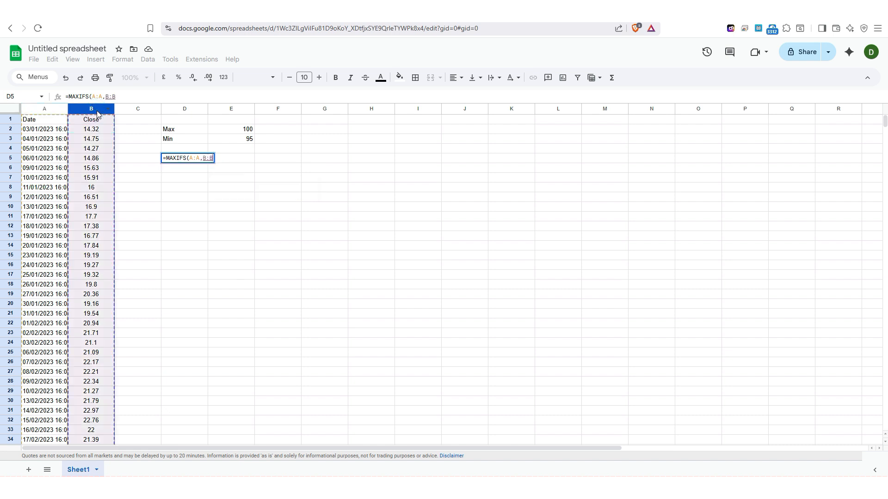
text(,)
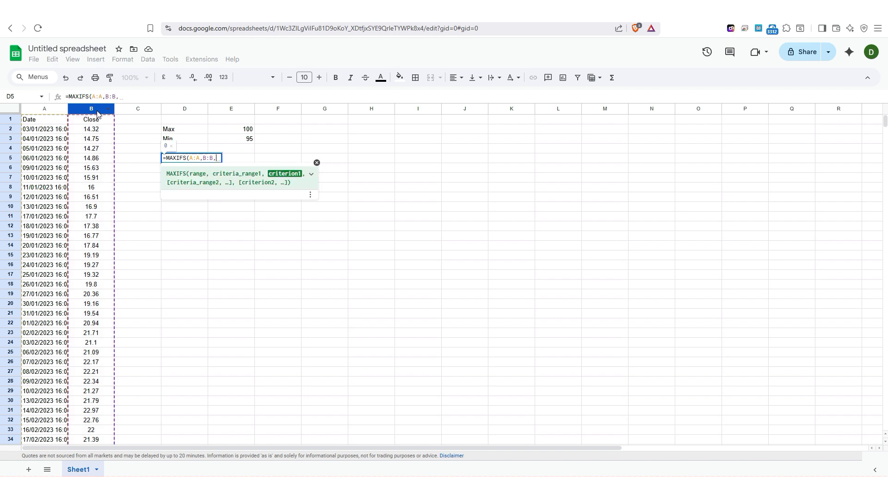
text(">)
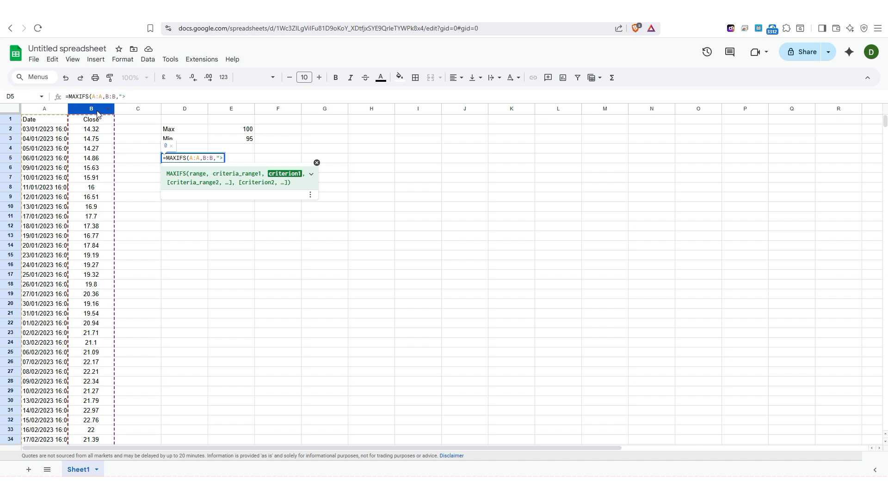
text("&)
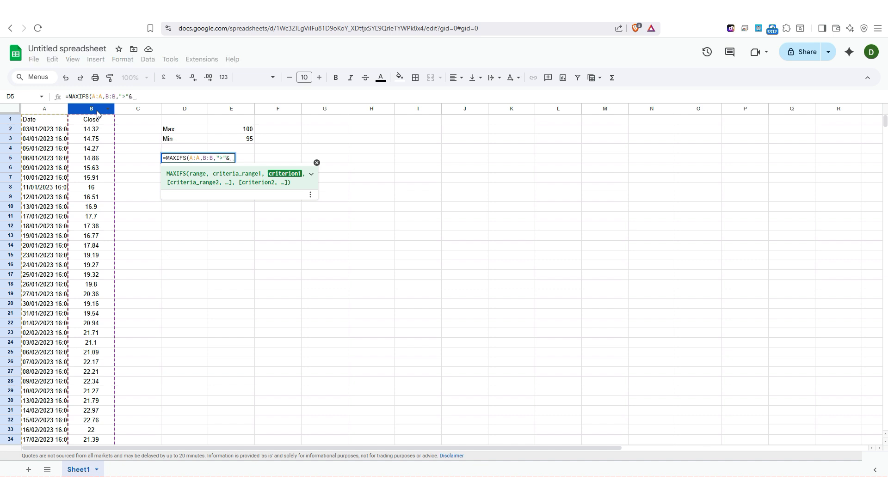
click(249, 142)
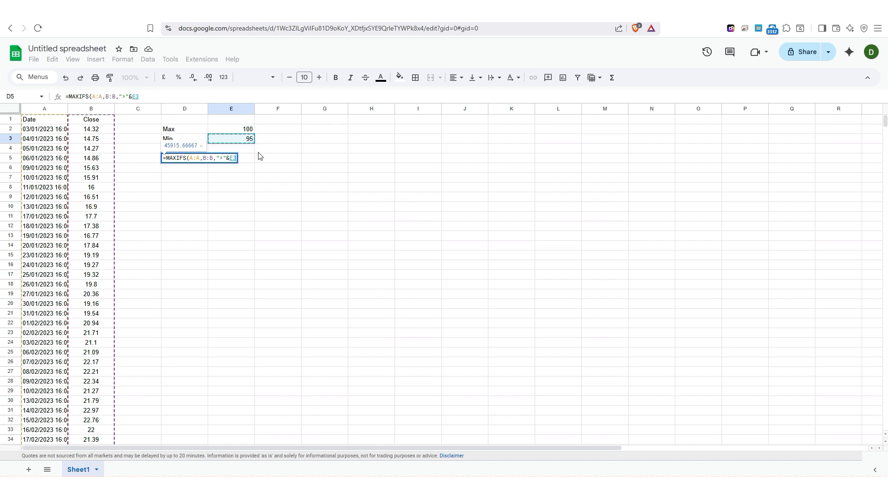
Complete the D5 formula with a second criterion on B:B, "<"&E2, and format the cell as Date.
click(140, 98)
text(,)
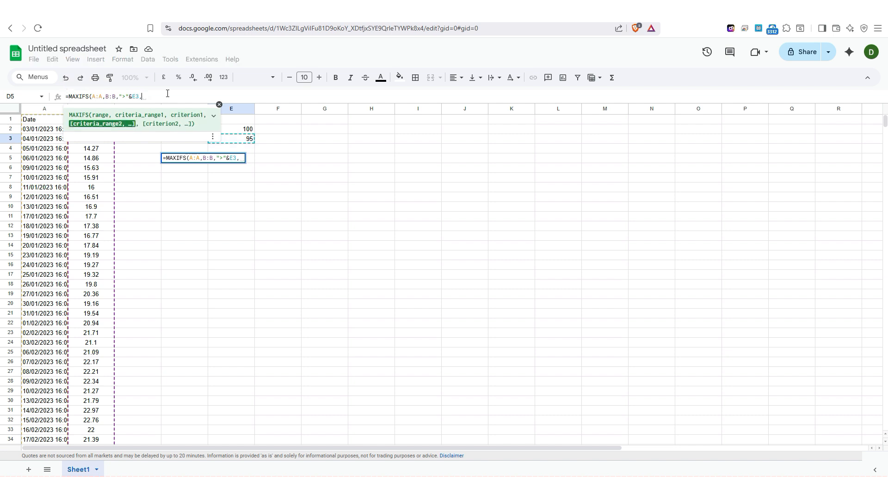
click(219, 104)
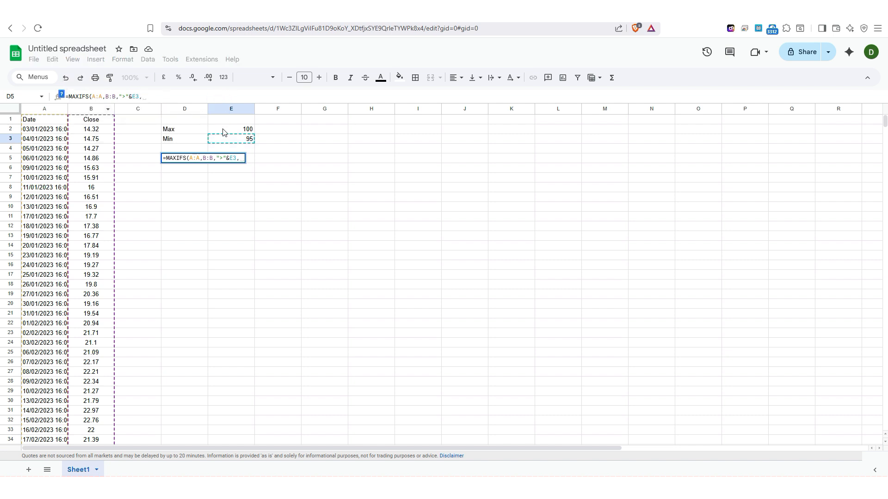
click(95, 111)
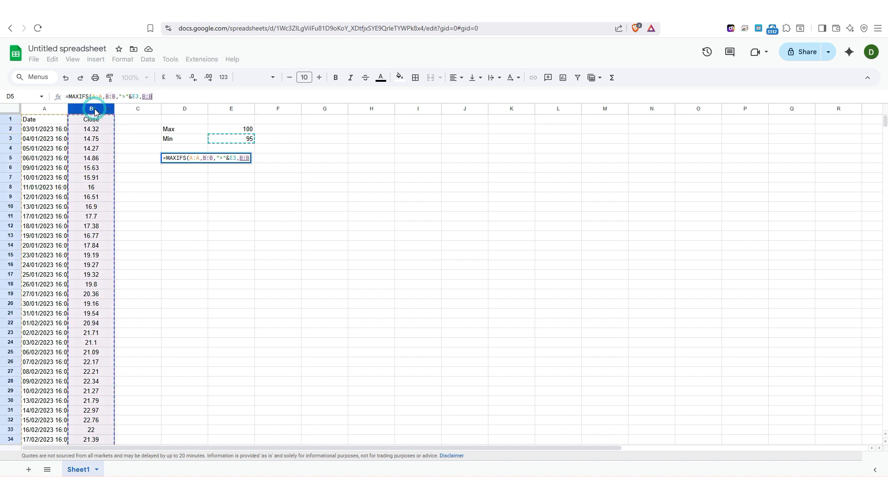
text(,"<)
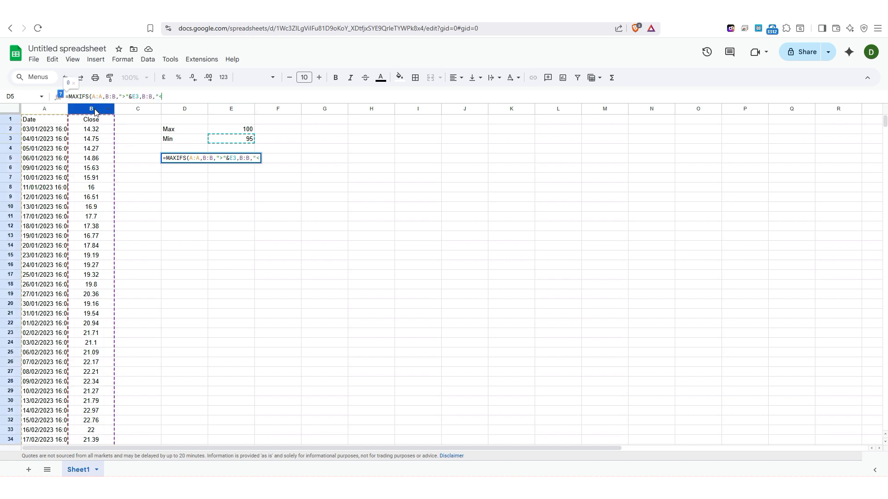
text("&)
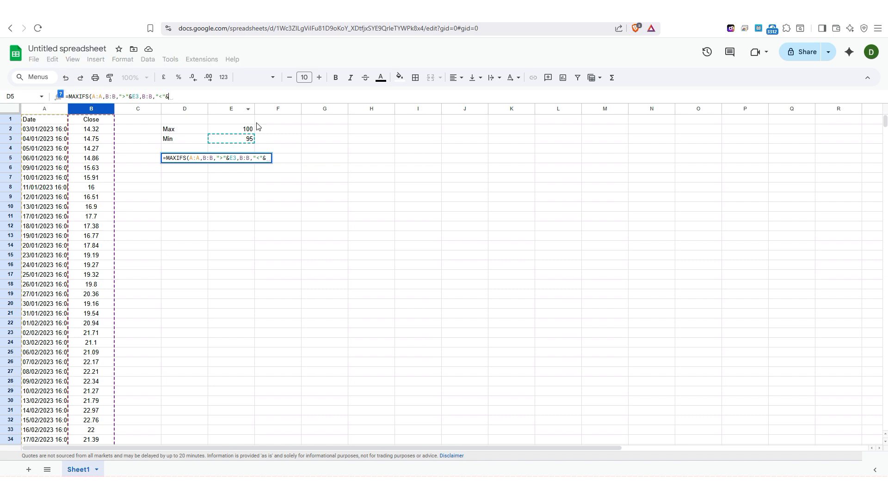
click(248, 129)
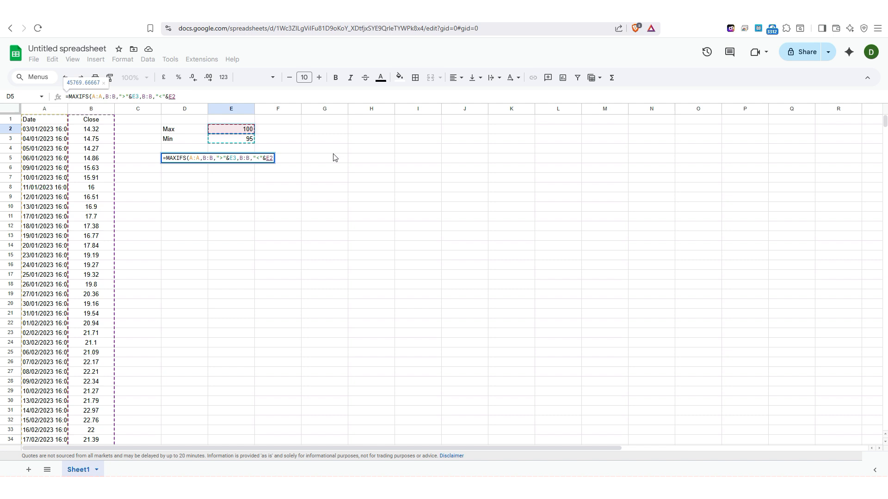
text())
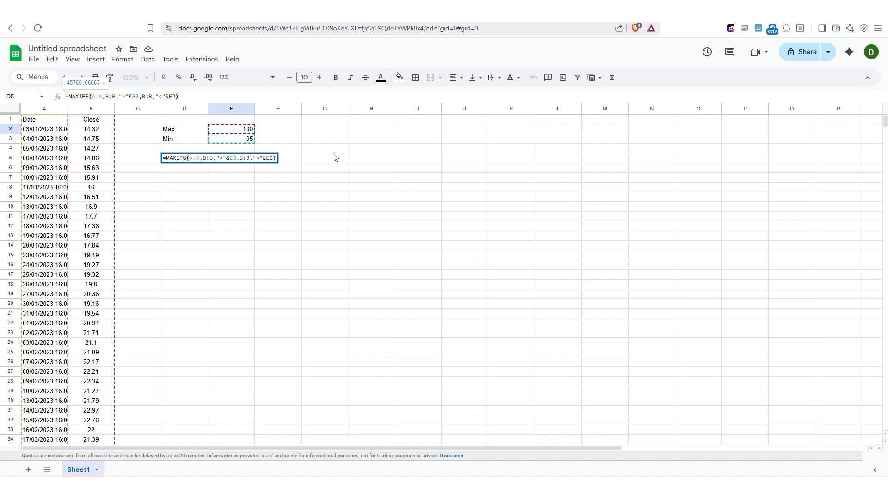
key(Return)
key(Up)
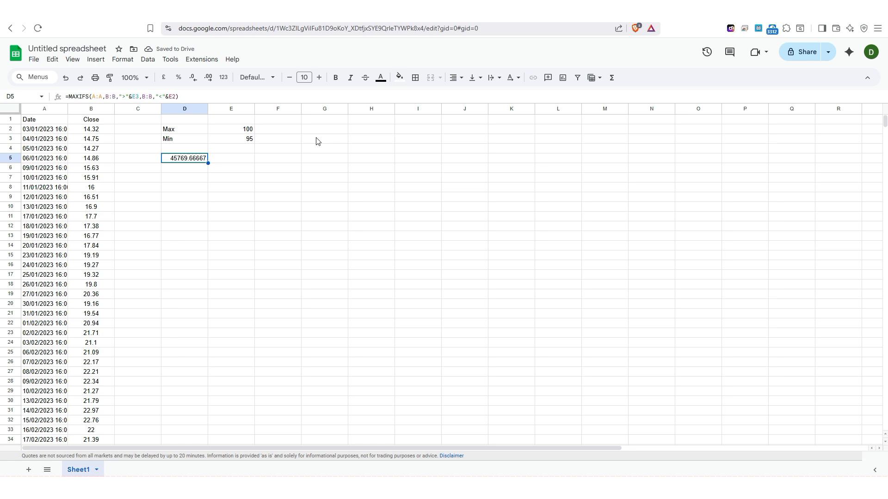
click(224, 78)
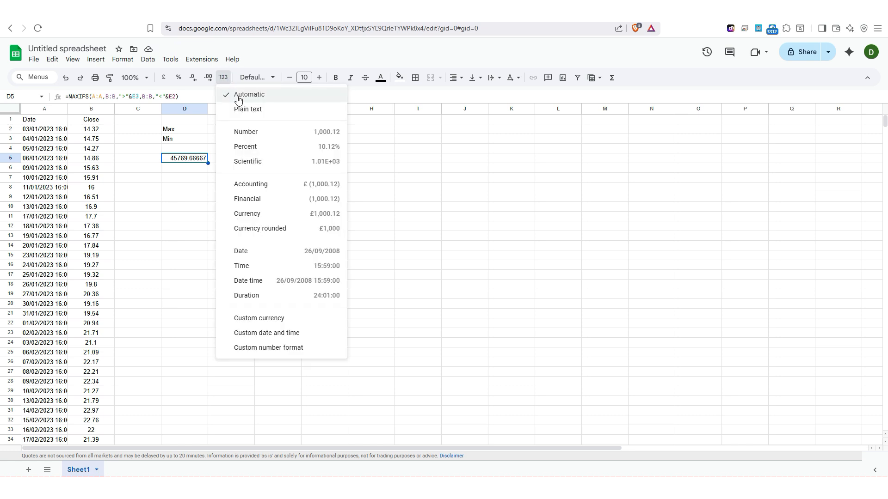
click(262, 251)
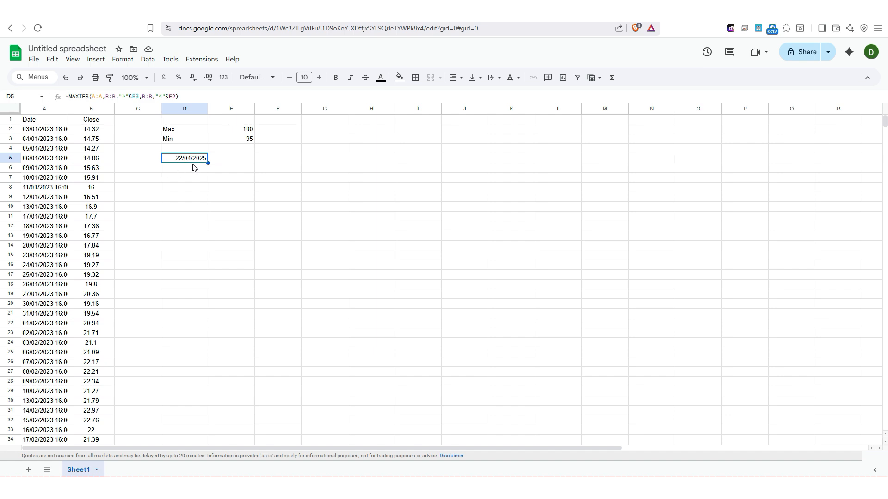
Find the date returned in D5 near the end of the Date column and check its closing price against the limits.
click(44, 178)
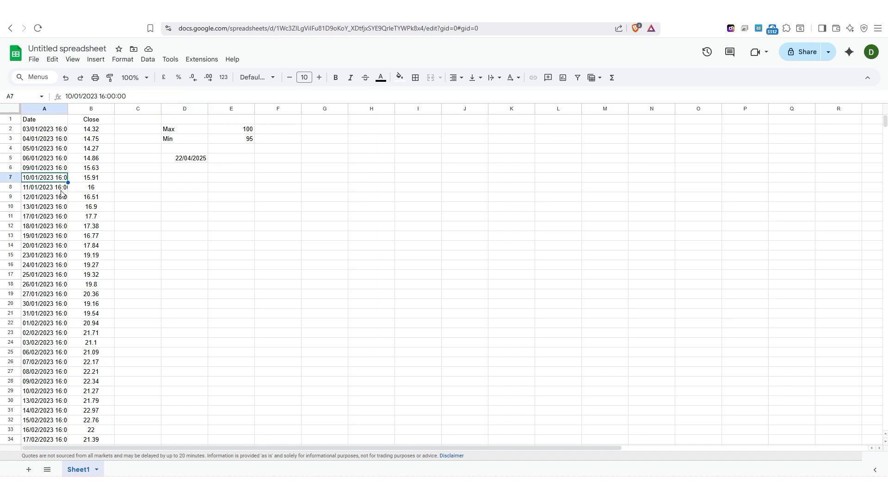
key(ctrl+Down)
click(44, 208)
key(ctrl+Down)
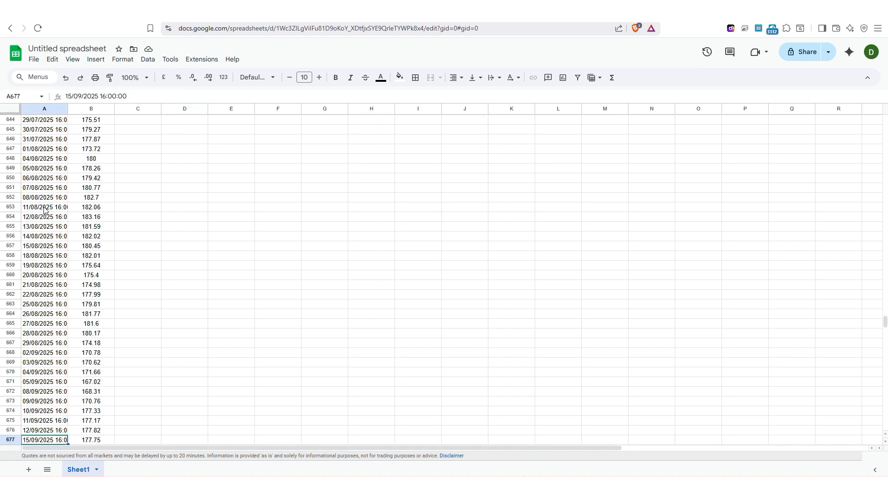
scroll(46, 240, up, 15)
scroll(47, 243, up, 5)
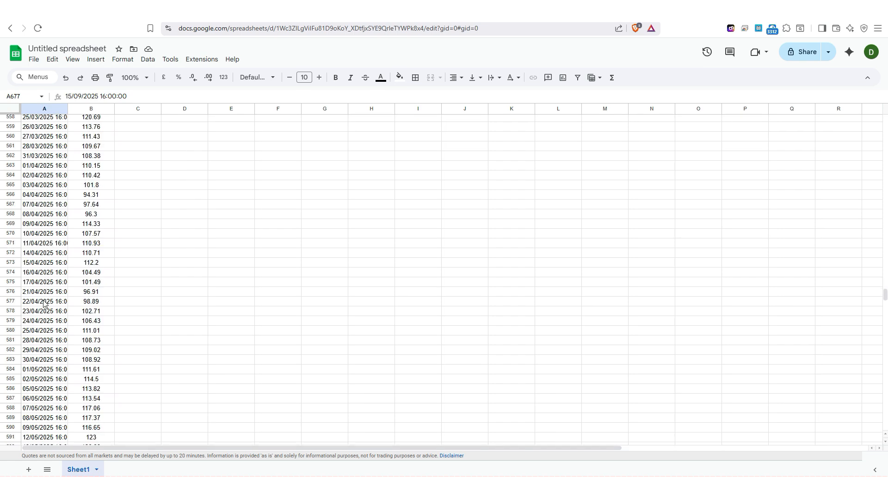
click(44, 302)
key(Right)
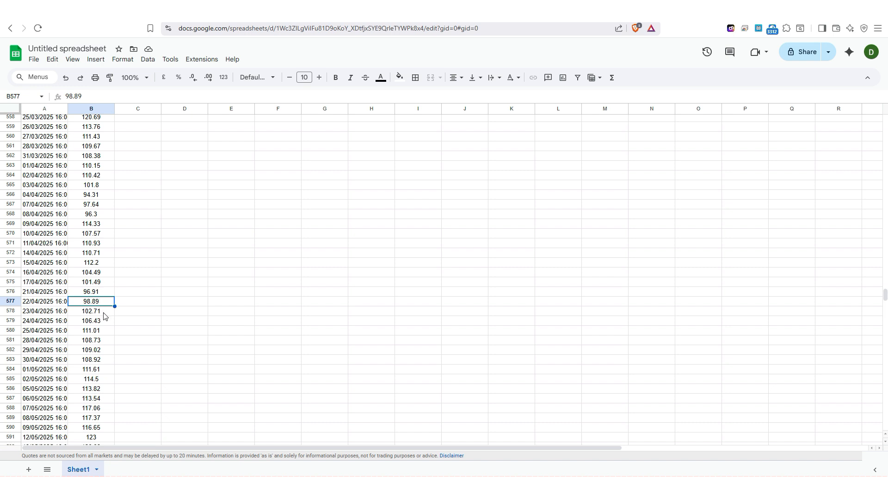
key(ctrl+Up)
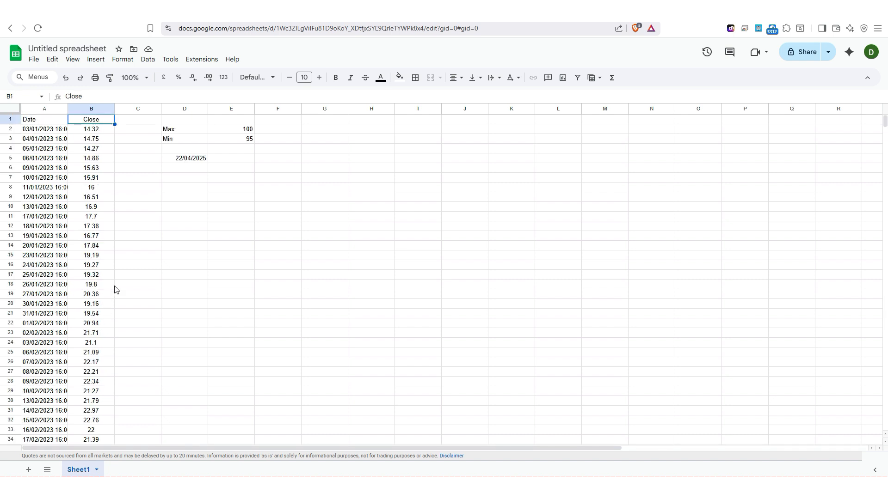
click(196, 161)
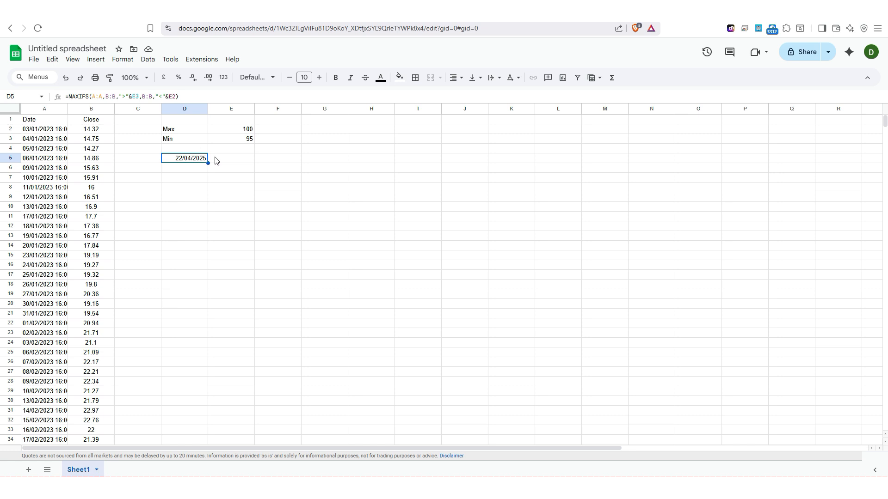
Set the Max limit in E2 to 30 and the Min limit in E3 to 20.
click(236, 131)
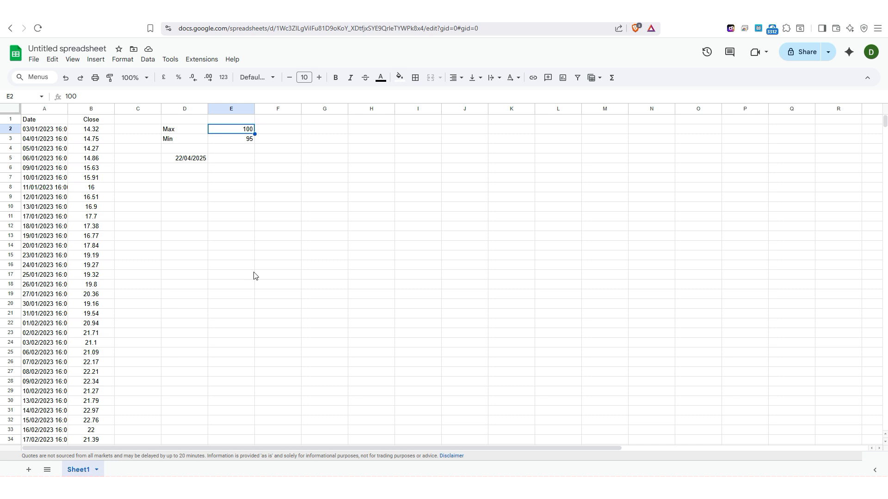
text(30)
key(Return)
text(20)
key(Return)
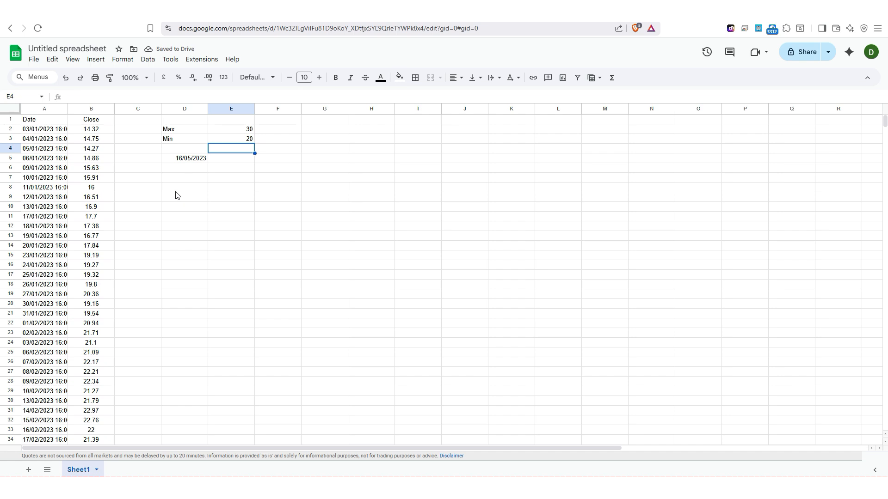
Find the date returned for the new limits in the Date column and check its closing price.
scroll(46, 261, down, 10)
scroll(46, 262, down, 6)
scroll(62, 341, down, 1)
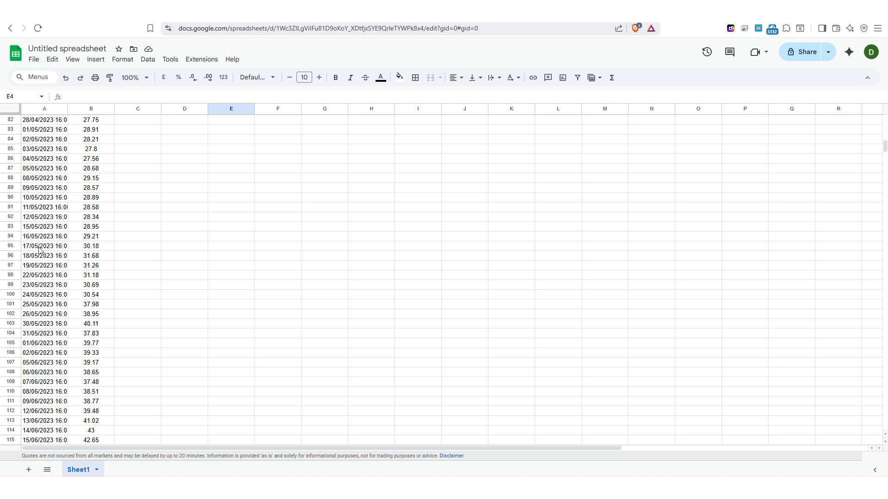
click(91, 237)
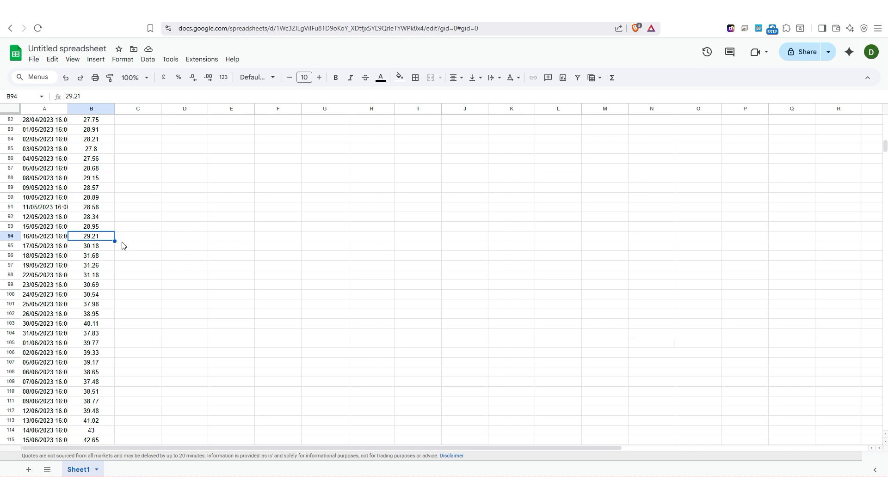
scroll(168, 254, up, 20)
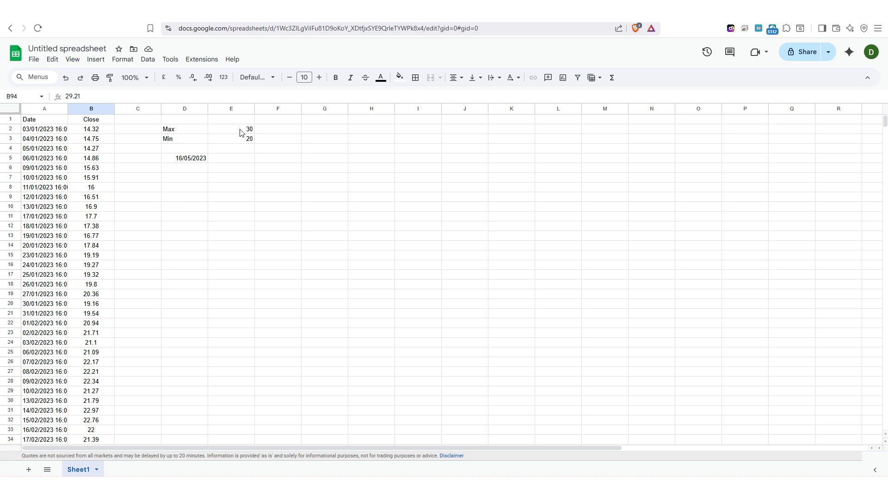
Copy the MAXIFS formula text from D5 into D7 with its cell references unchanged.
click(202, 160)
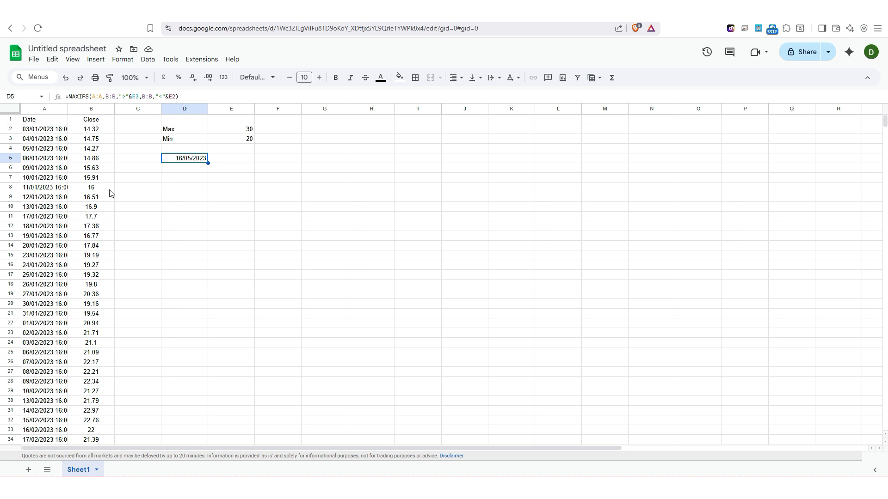
triple_click(128, 96)
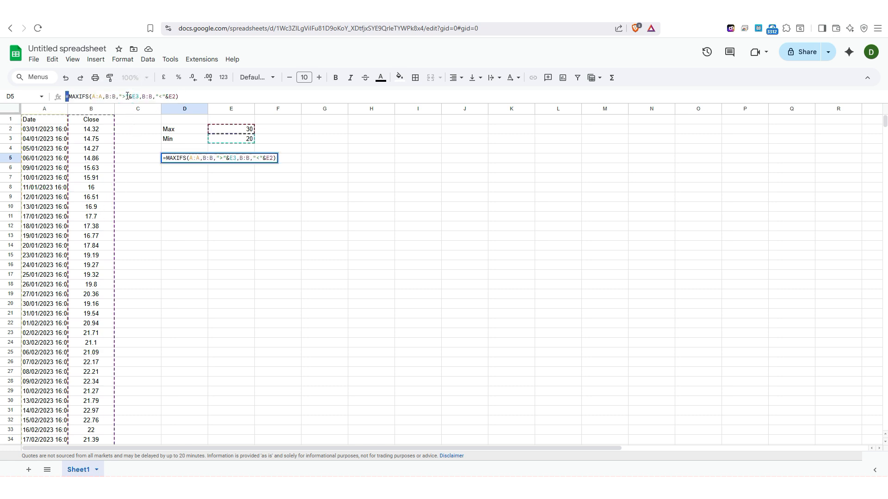
triple_click(133, 97)
key(ctrl+c)
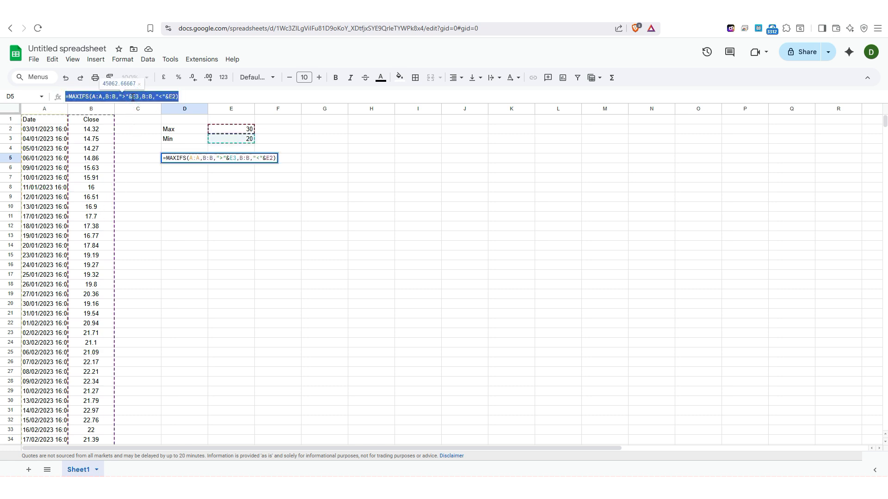
key(Escape)
click(190, 176)
click(168, 98)
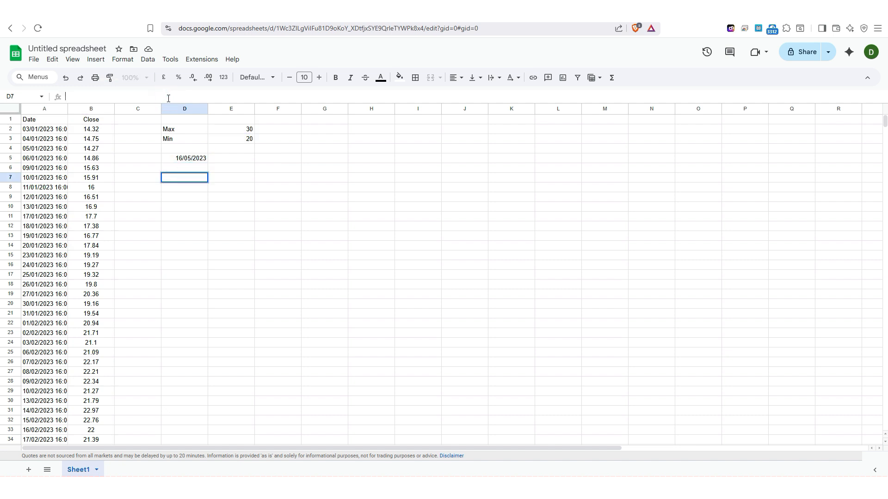
key(ctrl+v)
Change the function in the D7 formula to MINIFS, keeping the same range and criteria, and enter it.
click(79, 94)
key(BackSpace)
key(BackSpace)
text(IN)
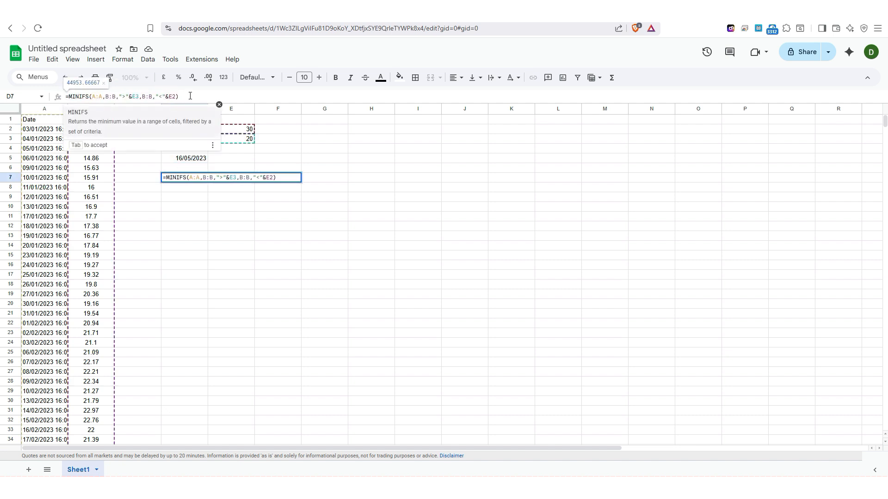
key(Tab)
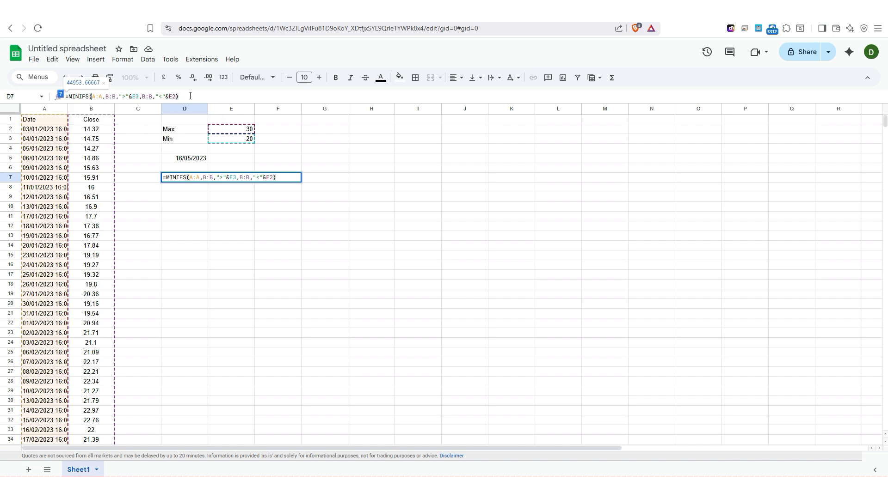
key(Return)
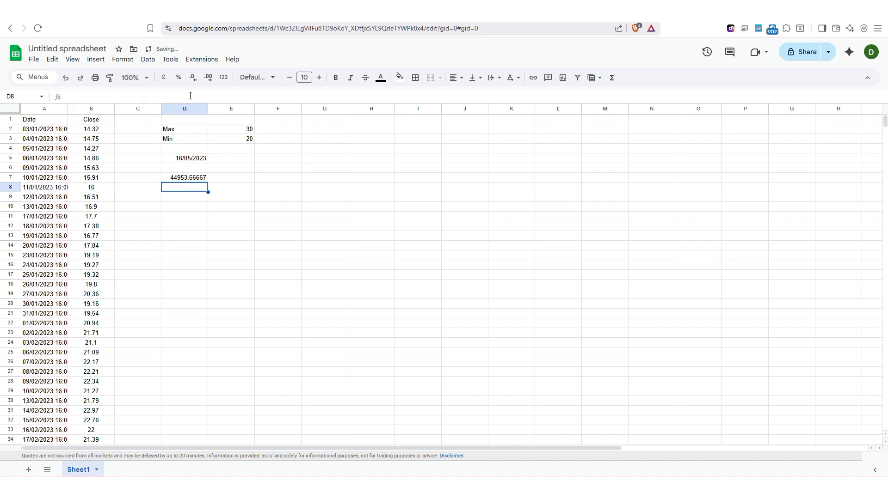
Copy the date formatting of D5 onto D7 with Paint format.
click(194, 158)
click(109, 81)
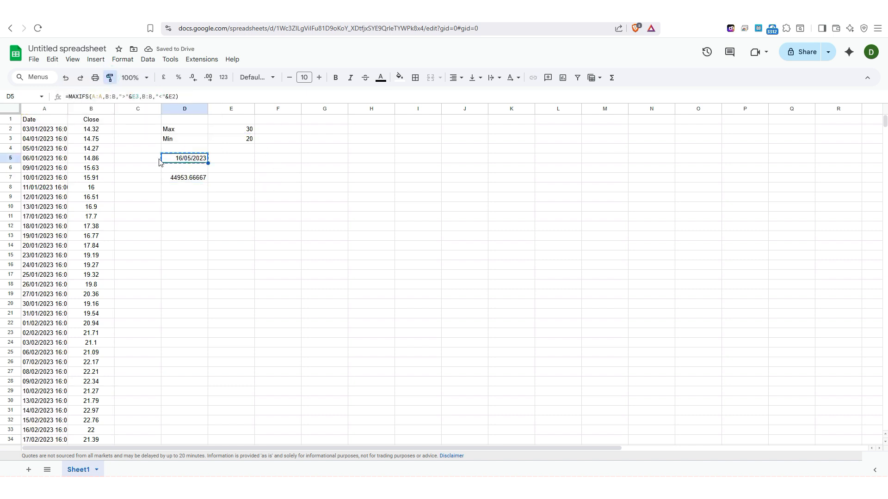
click(185, 177)
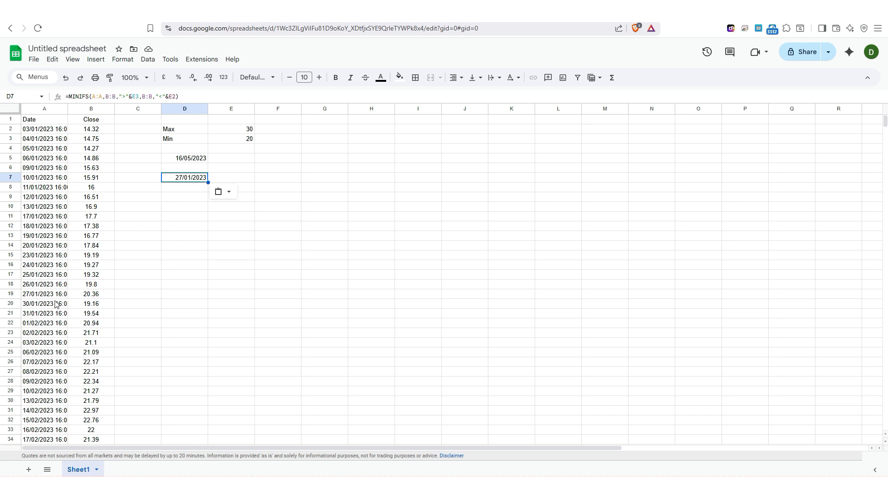
Check the closing price in B19 for the date returned in D7, and review the formulas in D5 and D7.
click(85, 295)
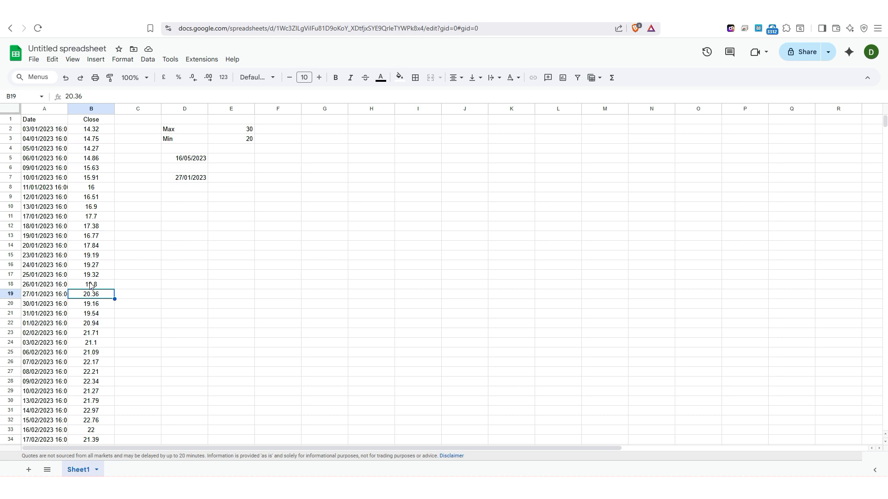
click(206, 161)
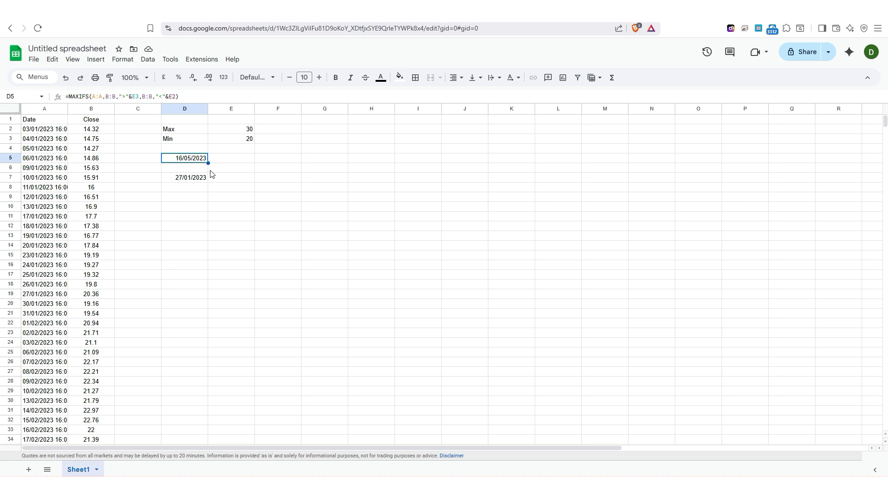
key(Down)
key(Down)
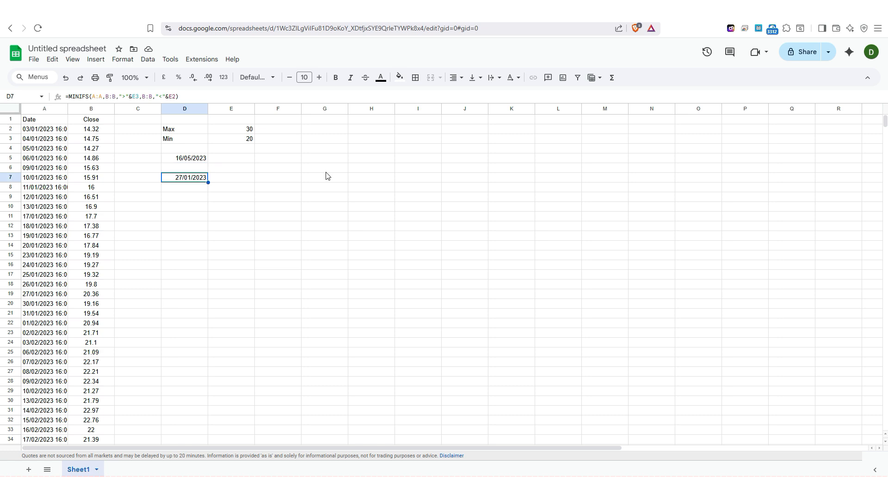